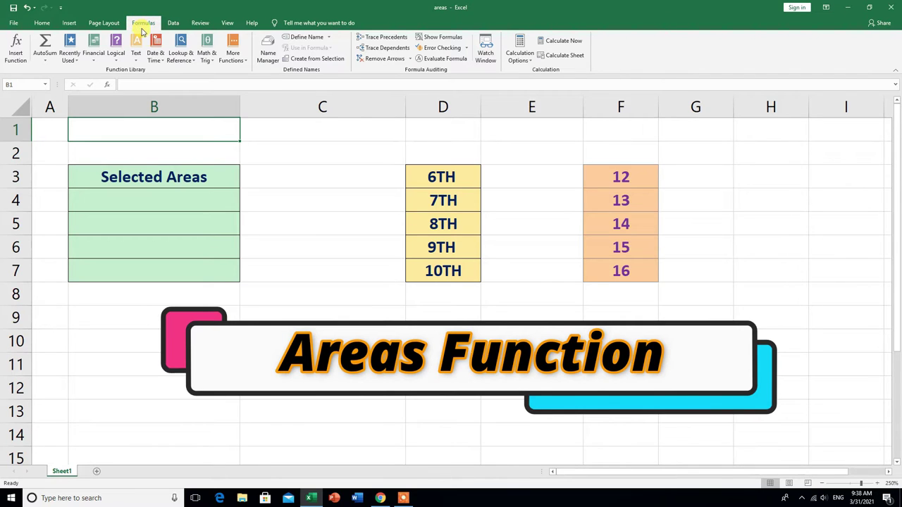
Enter =AREAS(D3:D7) in cell B4 so it returns 1.
{"action": "left_click", "coordinate": [195, 64]}
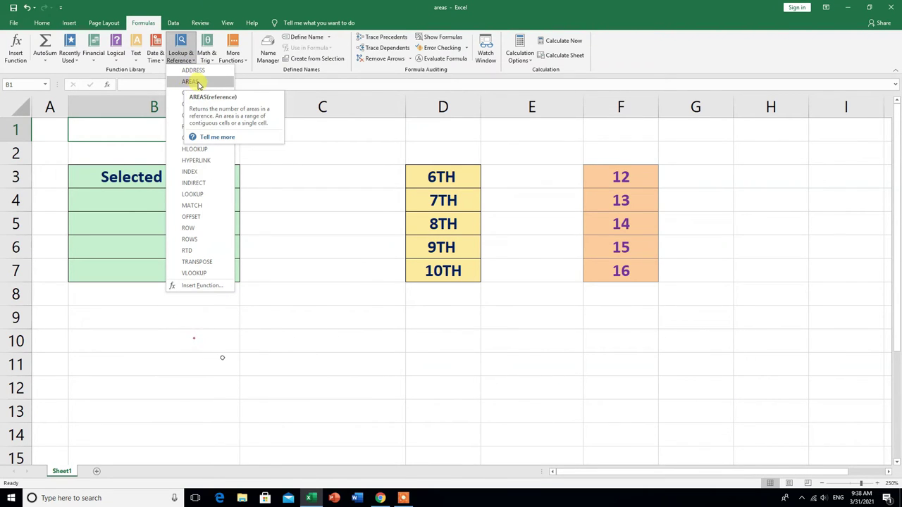
{"action": "left_click", "coordinate": [430, 248]}
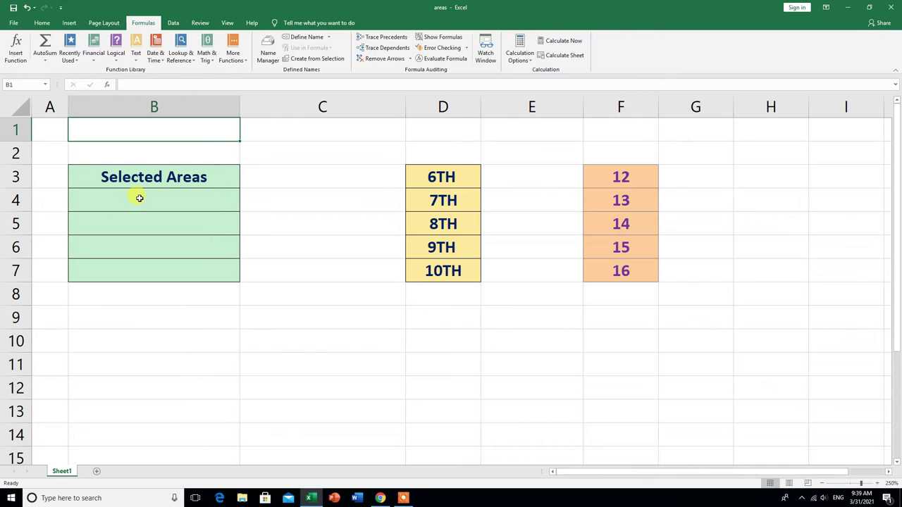
{"action": "left_click", "coordinate": [139, 201]}
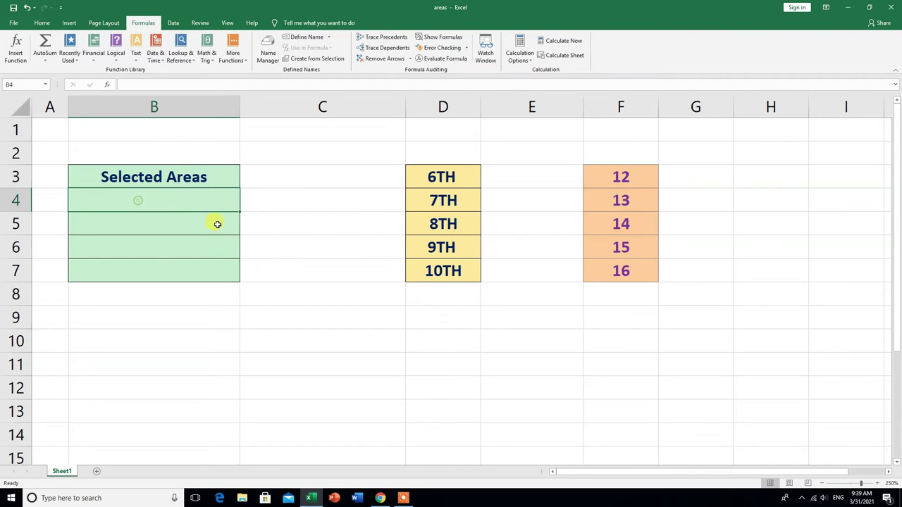
{"action": "type", "text": "="}
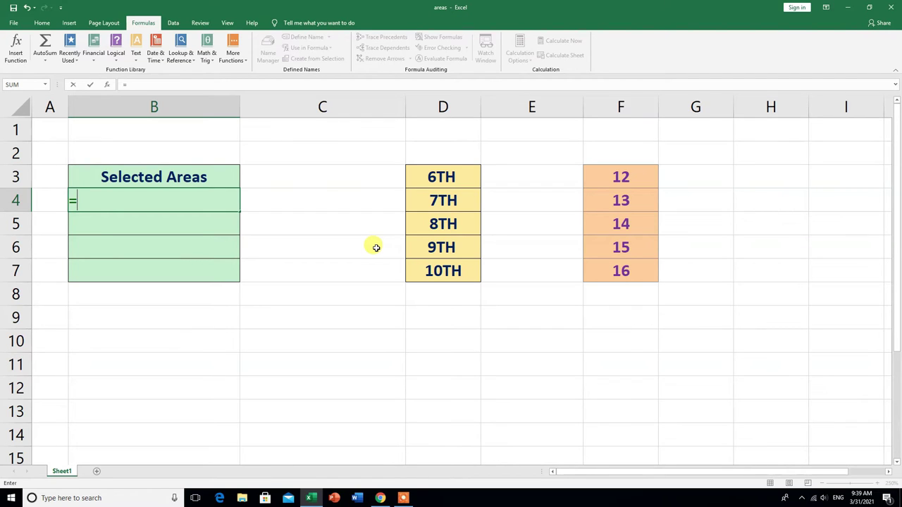
{"action": "type", "text": "are"}
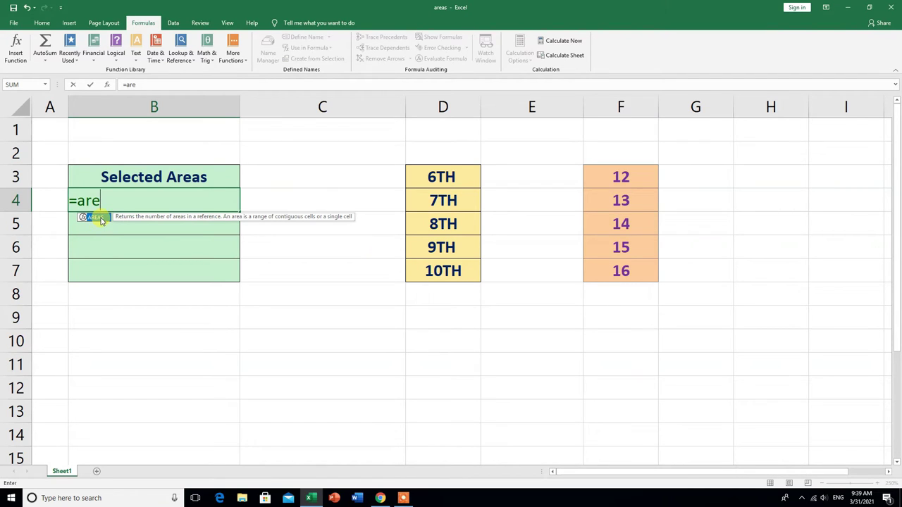
{"action": "double_click", "coordinate": [100, 220]}
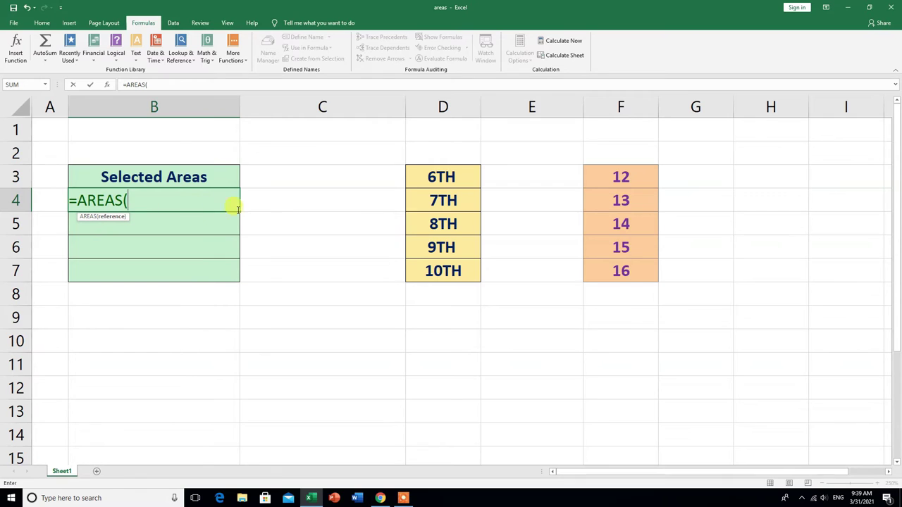
{"action": "left_click_drag", "start_coordinate": [415, 170], "coordinate": [441, 267]}
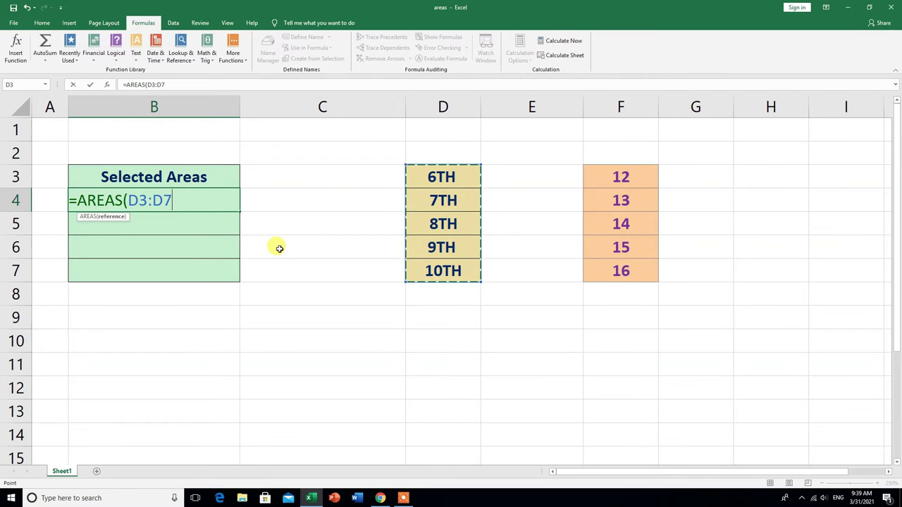
{"action": "type", "text": ")"}
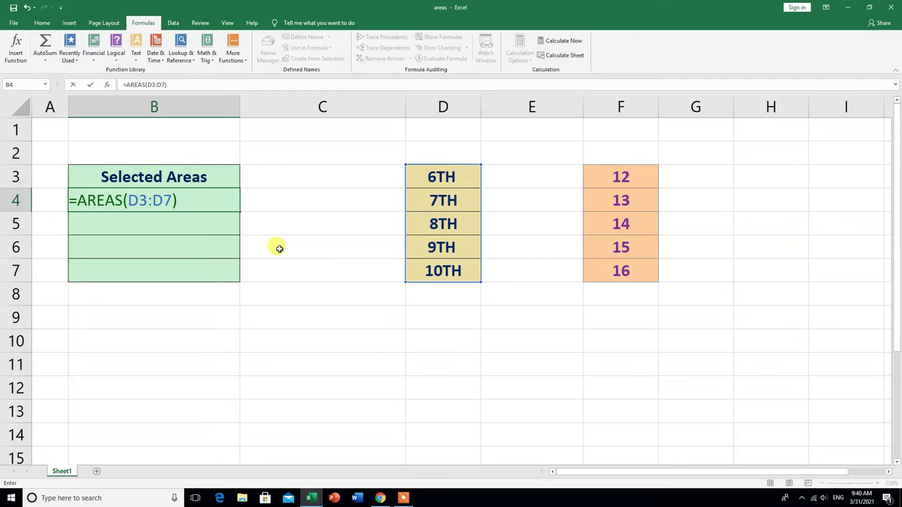
{"action": "key", "text": "Return"}
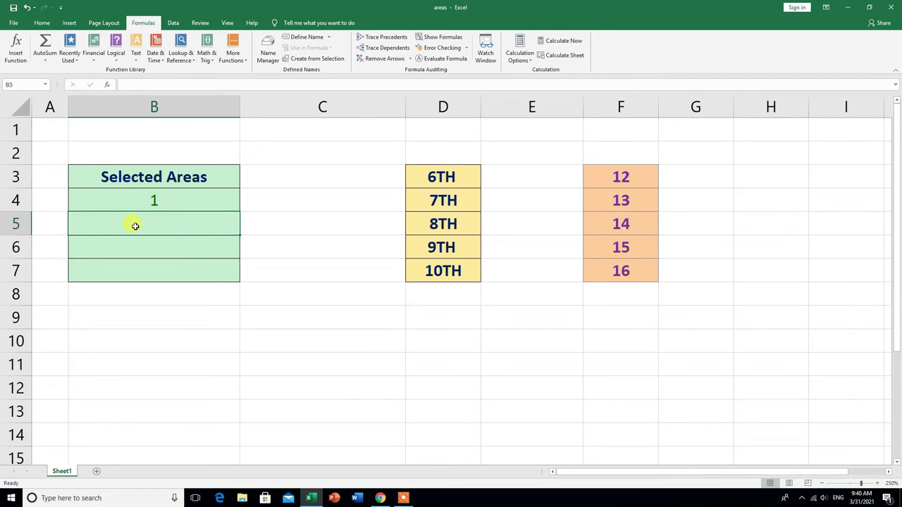
Enter =AREAS((D3:D7,F3:F7)) in B5 so it returns 2, then review the formula.
{"action": "type", "text": "="}
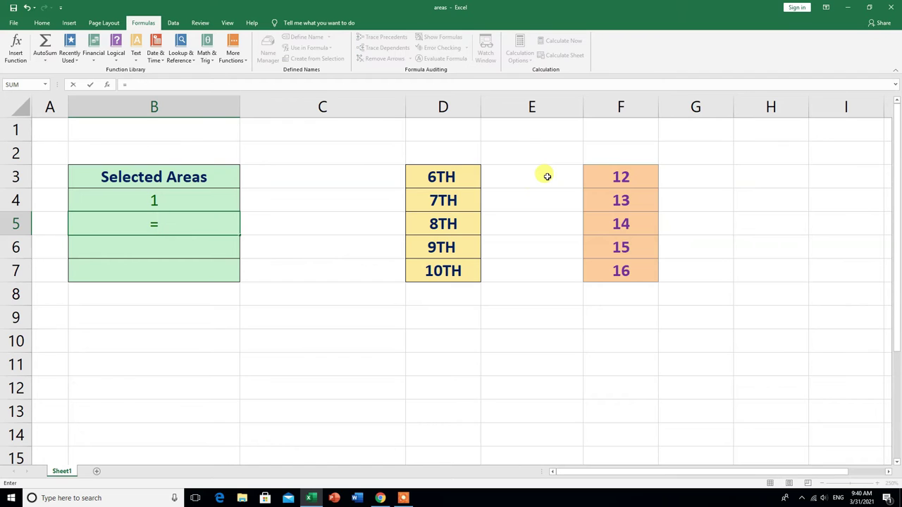
{"action": "type", "text": "are"}
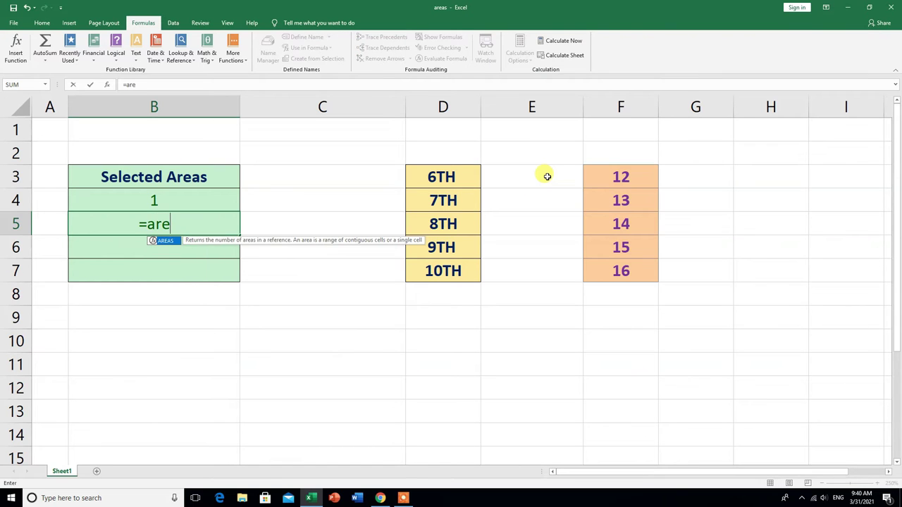
{"action": "double_click", "coordinate": [166, 243]}
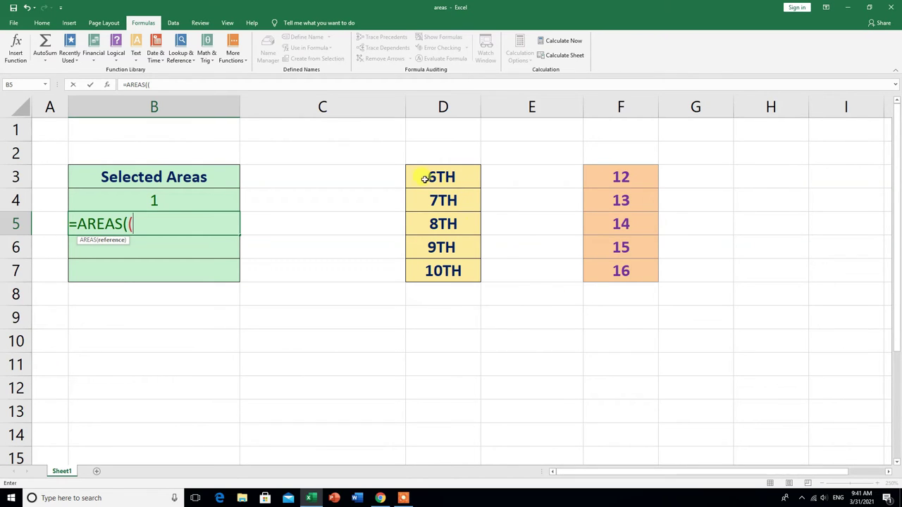
{"action": "left_click_drag", "start_coordinate": [421, 172], "coordinate": [431, 271]}
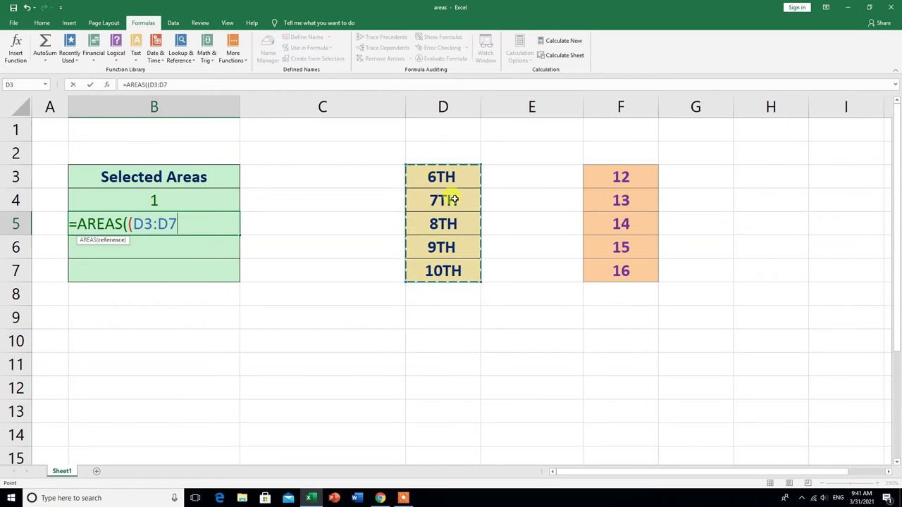
{"action": "type", "text": ","}
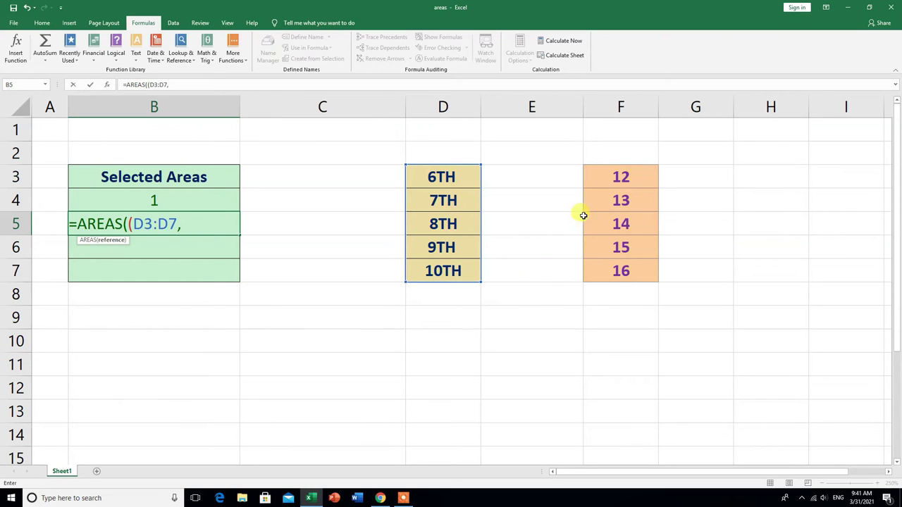
{"action": "left_click_drag", "start_coordinate": [601, 173], "coordinate": [621, 271]}
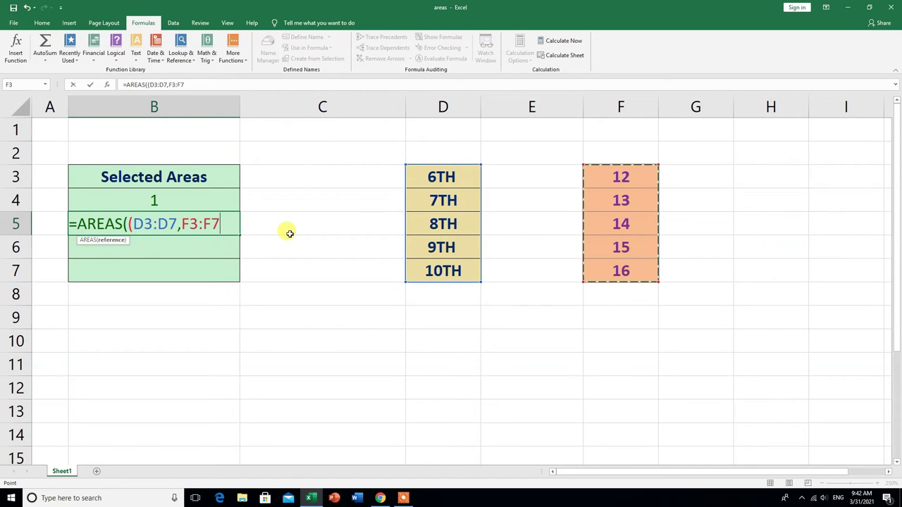
{"action": "type", "text": "))"}
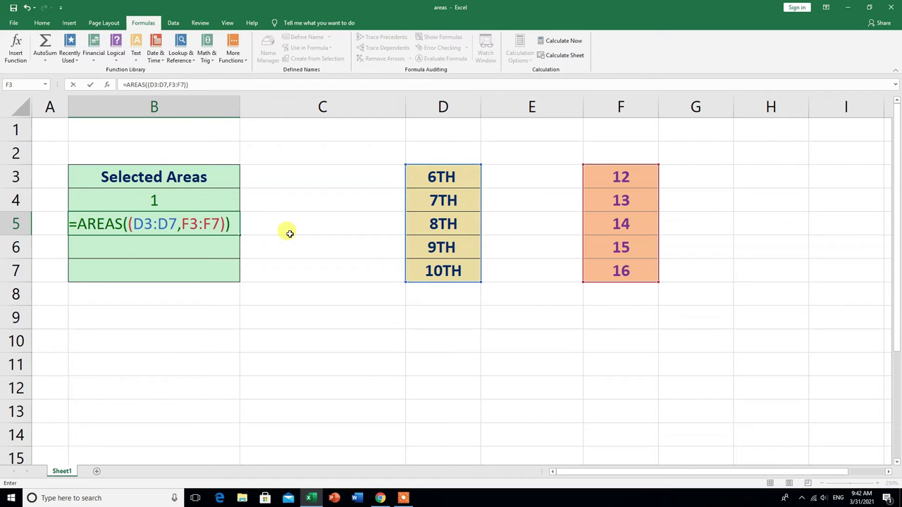
{"action": "key", "text": "Return"}
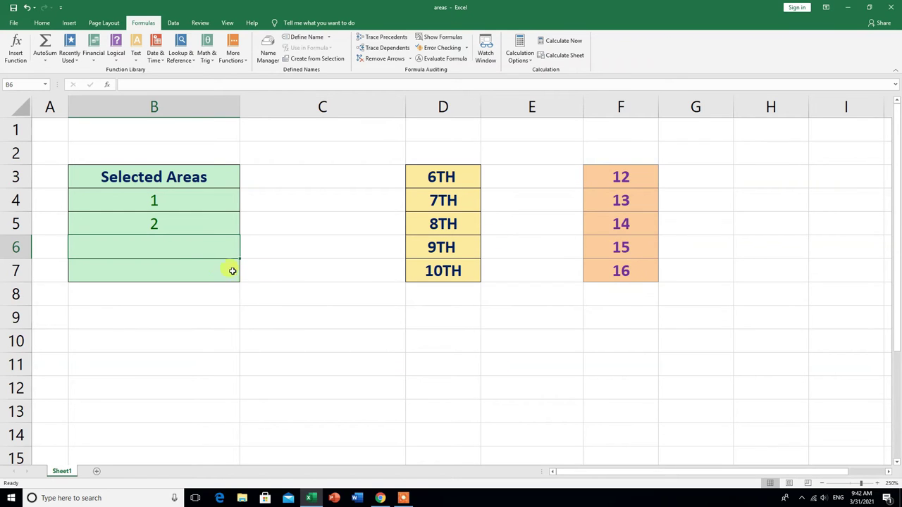
{"action": "double_click", "coordinate": [184, 224]}
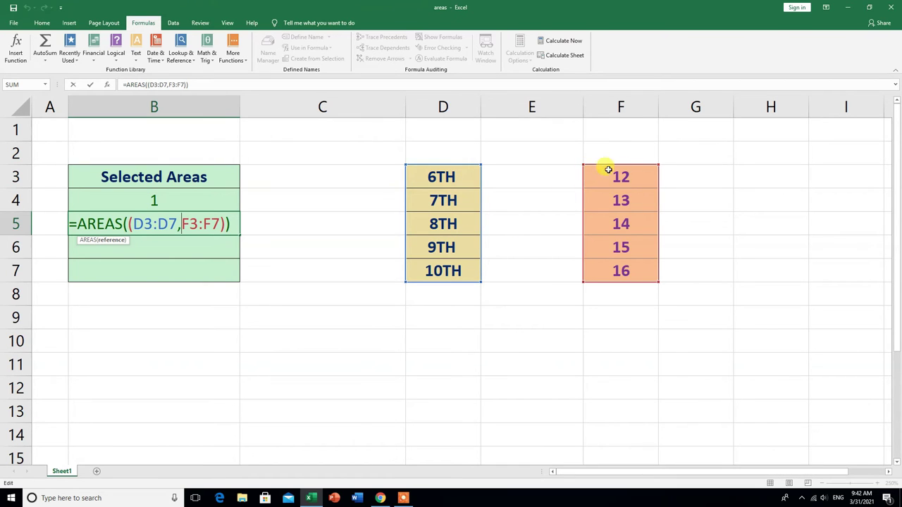
{"action": "key", "text": "Return"}
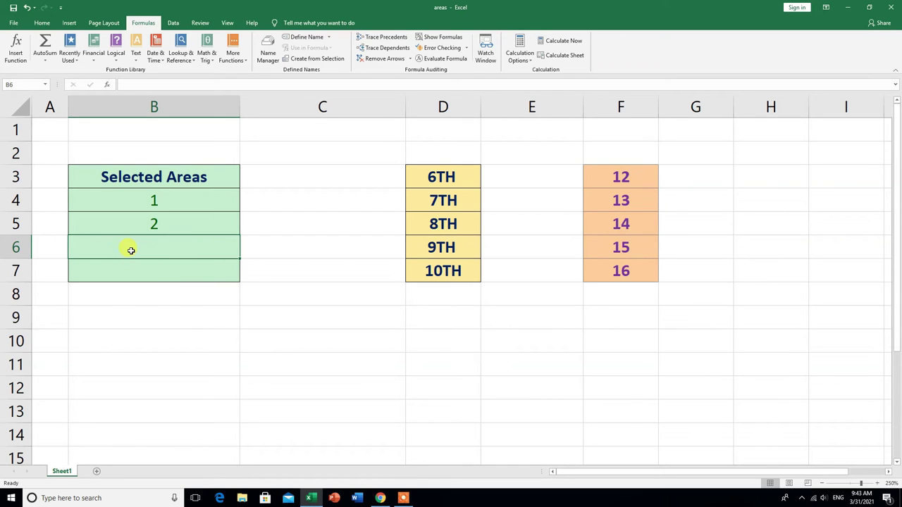
Enter =AREAS((D3:D7,F3:F7,H3:H7)) in B6 so it shows 3, then review it.
{"action": "type", "text": "="}
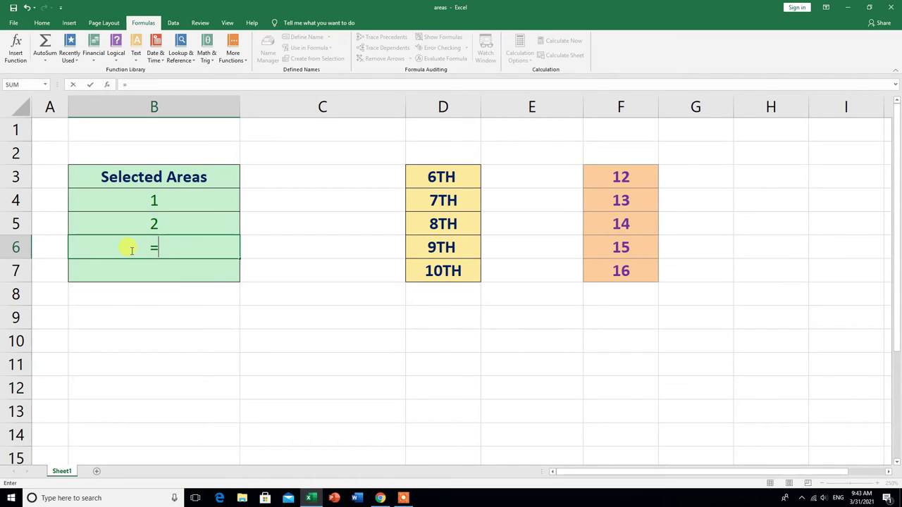
{"action": "type", "text": "ar"}
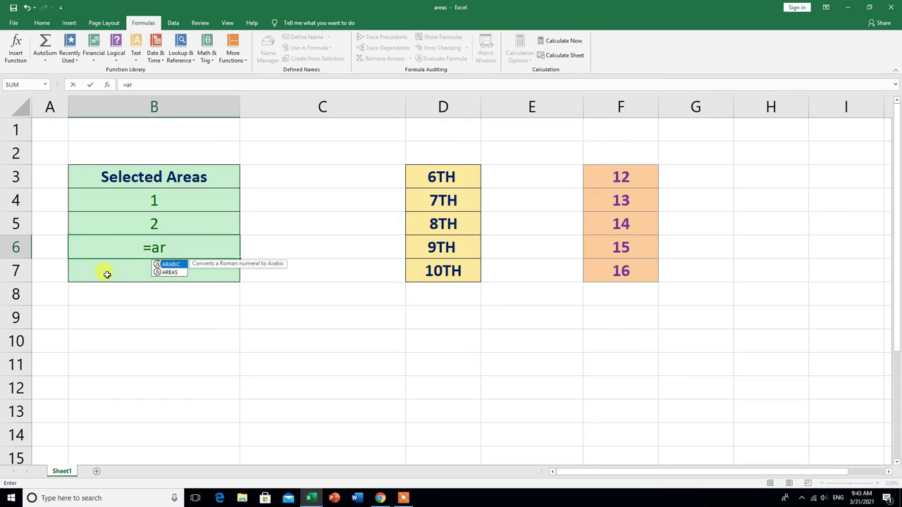
{"action": "double_click", "coordinate": [173, 273]}
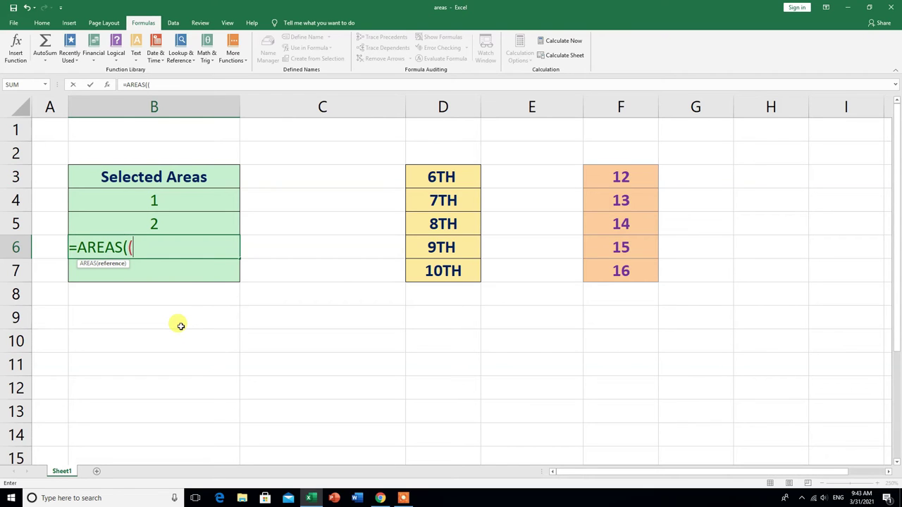
{"action": "left_click", "coordinate": [421, 173]}
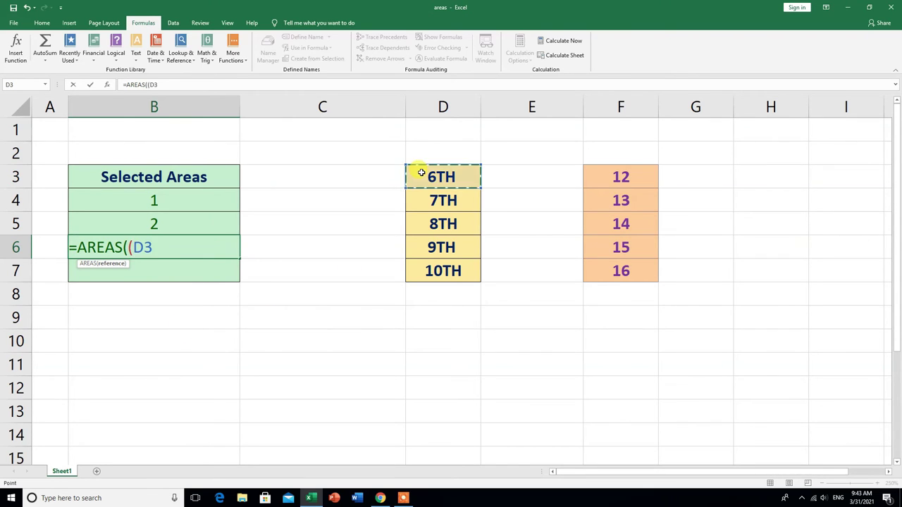
{"action": "left_click_drag", "start_coordinate": [421, 173], "coordinate": [443, 268]}
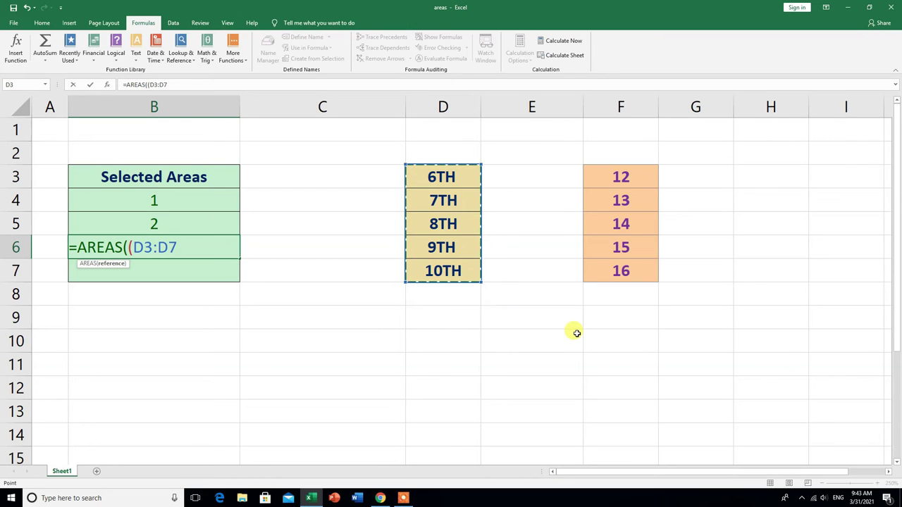
{"action": "type", "text": ","}
{"action": "left_click_drag", "start_coordinate": [606, 173], "coordinate": [621, 271]}
{"action": "type", "text": ","}
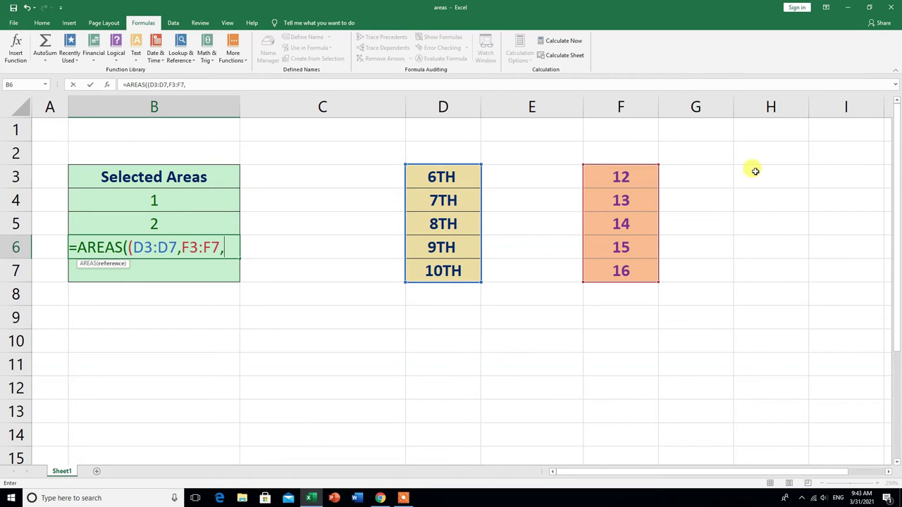
{"action": "left_click", "coordinate": [752, 181]}
{"action": "left_click_drag", "start_coordinate": [752, 181], "coordinate": [766, 265]}
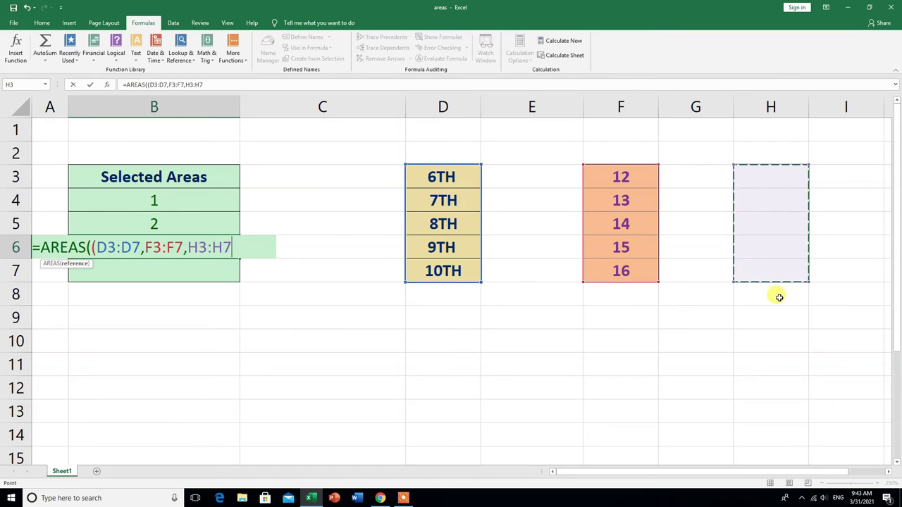
{"action": "type", "text": "))"}
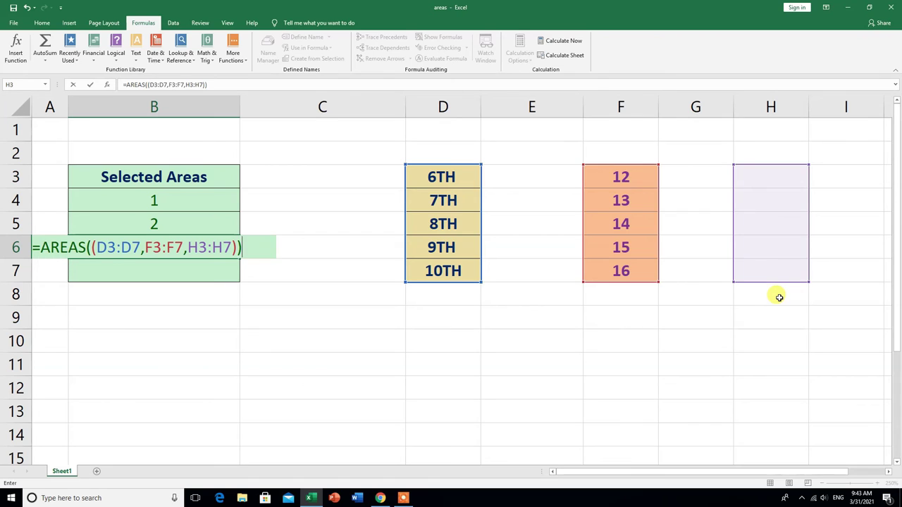
{"action": "key", "text": "Return"}
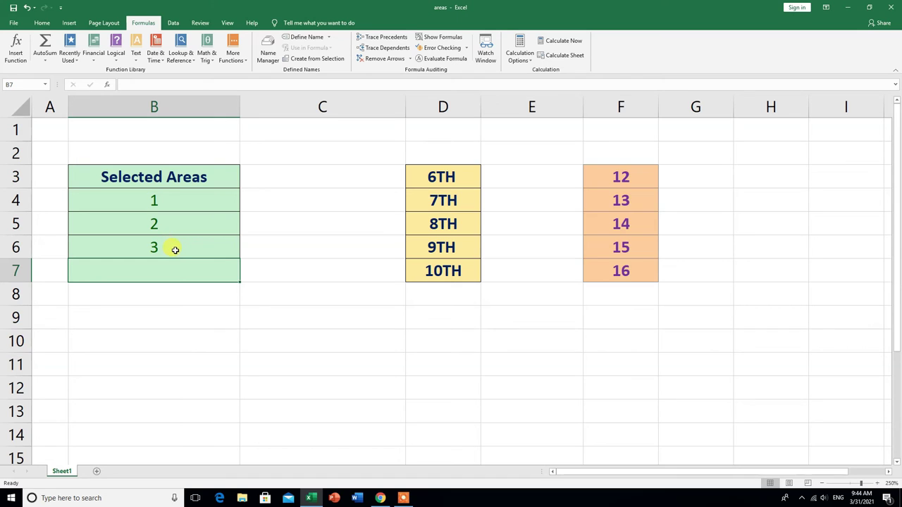
{"action": "double_click", "coordinate": [175, 249]}
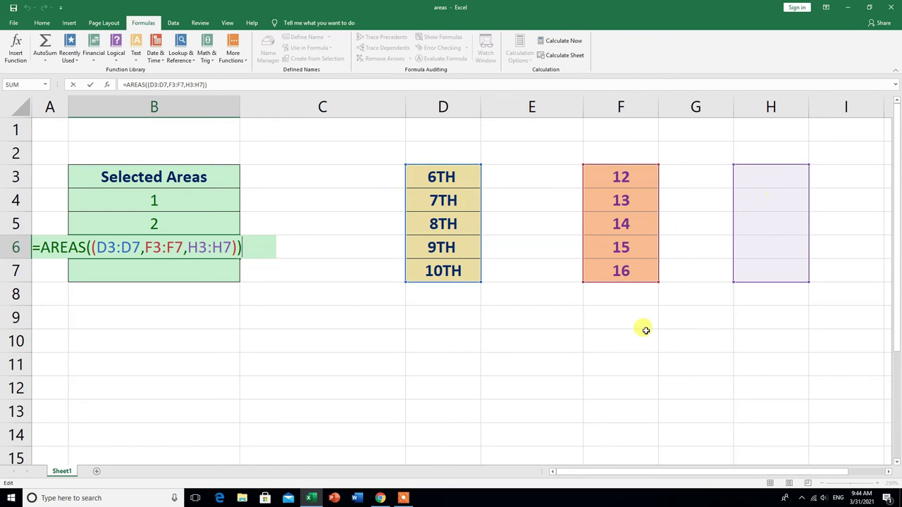
{"action": "key", "text": "Return"}
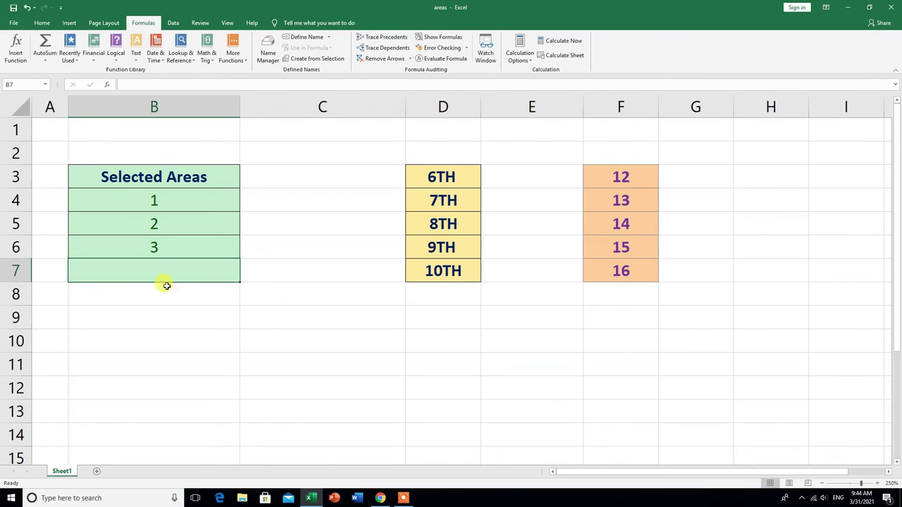
Enter =AREAS((D3:D7,F3:F7,H3:H7,E10:E13)) in B7 so it shows 4, then review it.
{"action": "type", "text": "="}
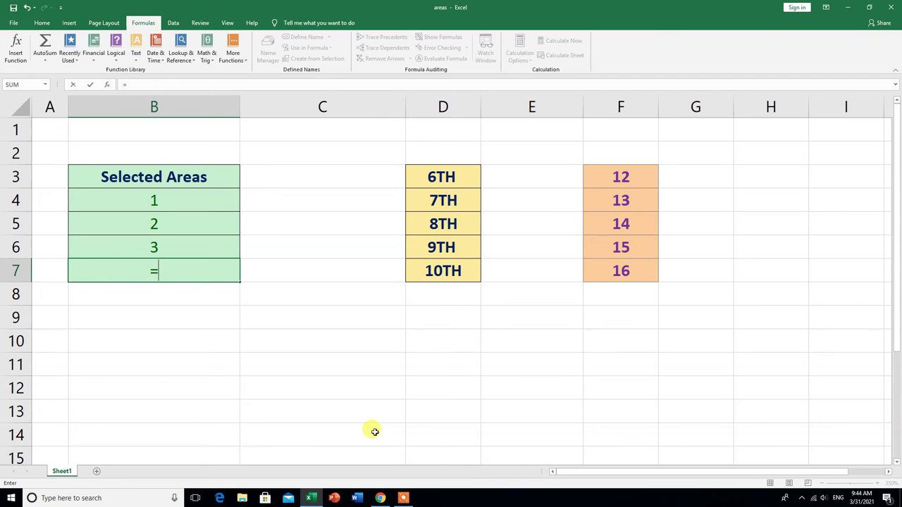
{"action": "type", "text": "ar"}
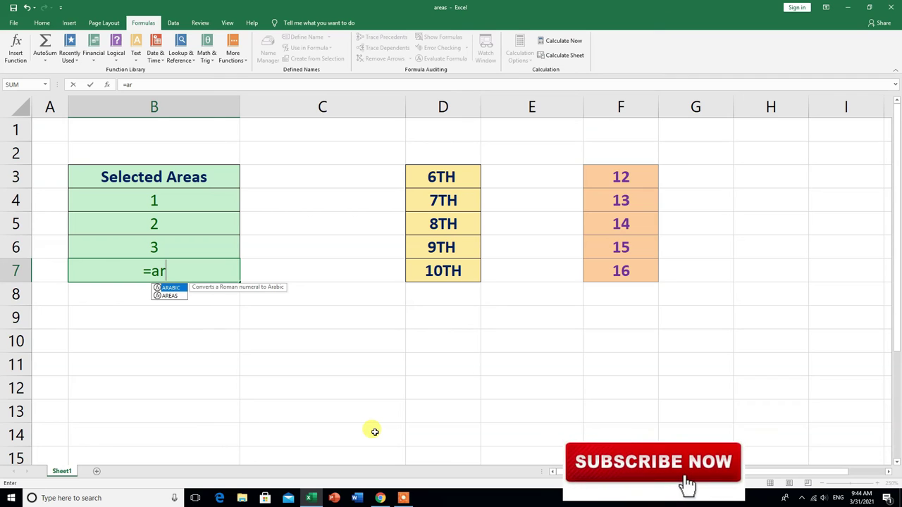
{"action": "left_click", "coordinate": [171, 296]}
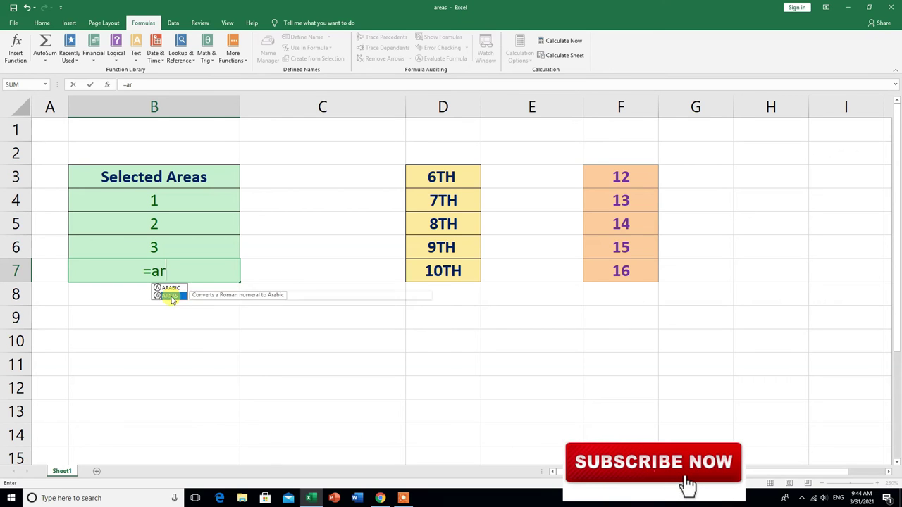
{"action": "double_click", "coordinate": [170, 296]}
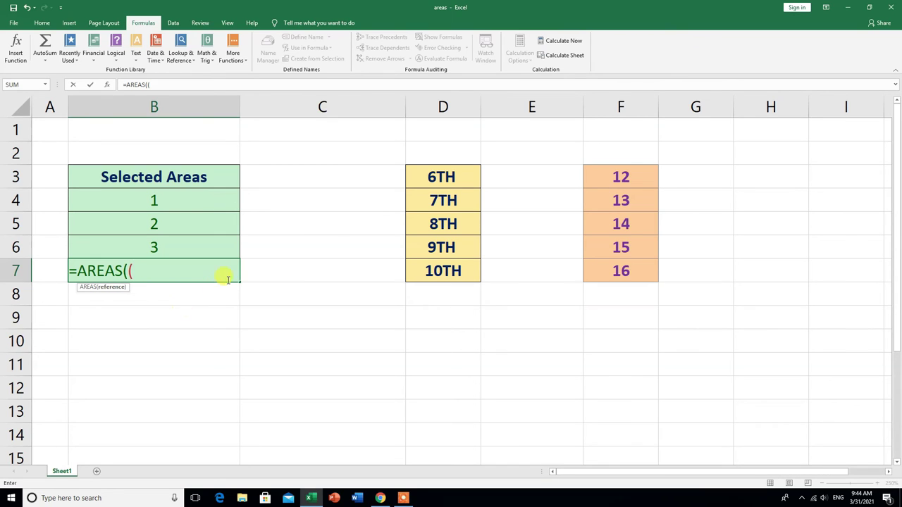
{"action": "left_click_drag", "start_coordinate": [437, 173], "coordinate": [446, 268]}
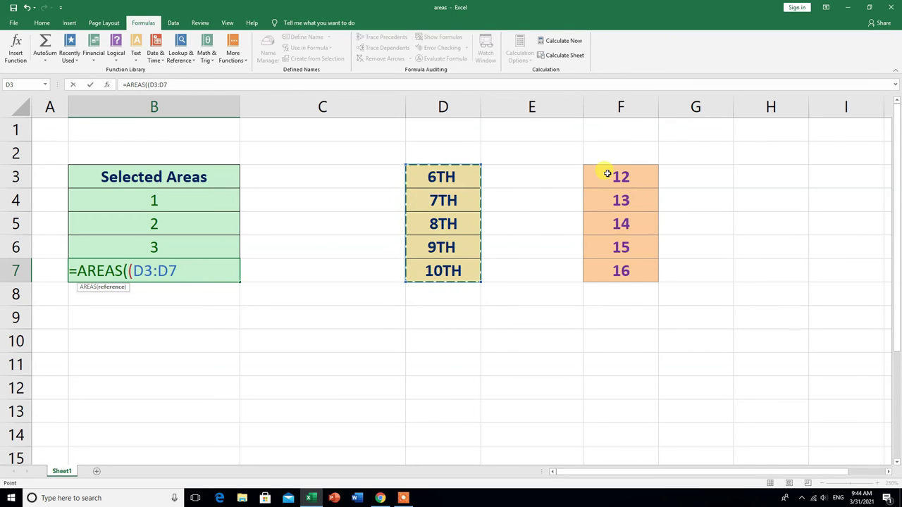
{"action": "type", "text": ","}
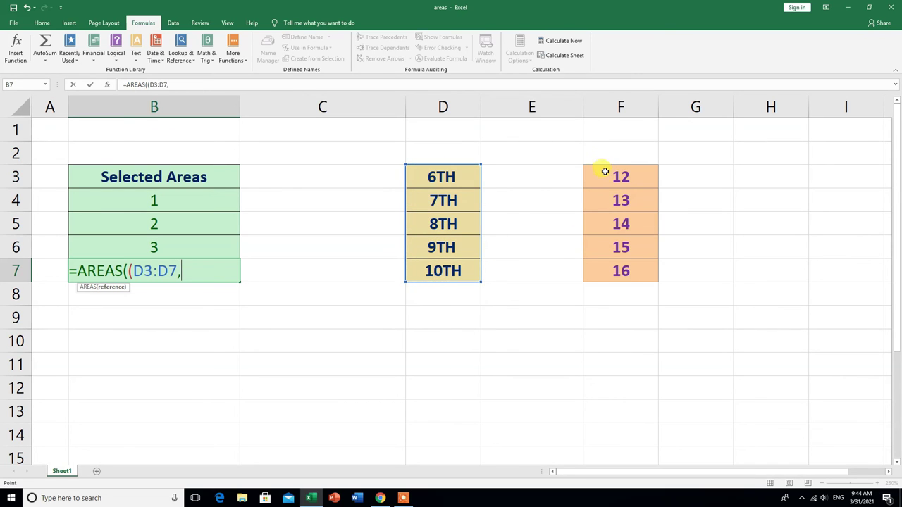
{"action": "left_click_drag", "start_coordinate": [604, 171], "coordinate": [620, 275]}
{"action": "type", "text": ","}
{"action": "left_click_drag", "start_coordinate": [755, 169], "coordinate": [767, 268]}
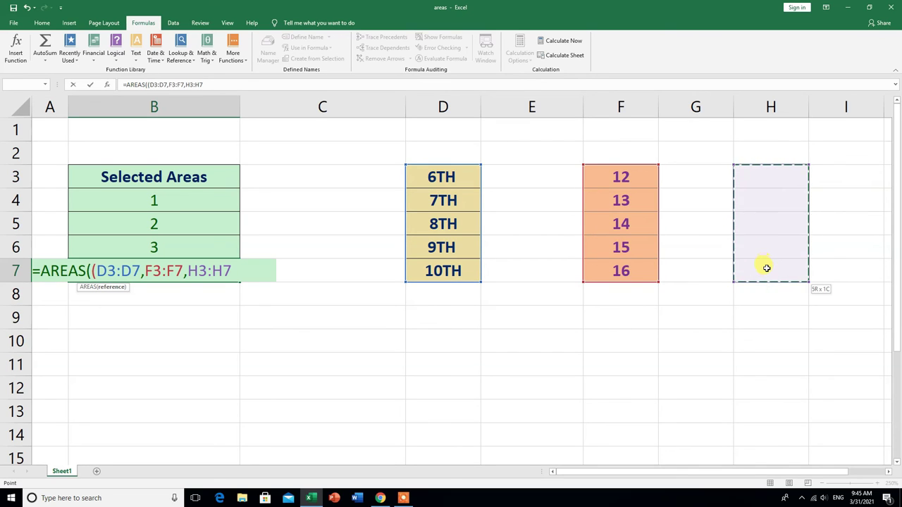
{"action": "type", "text": ","}
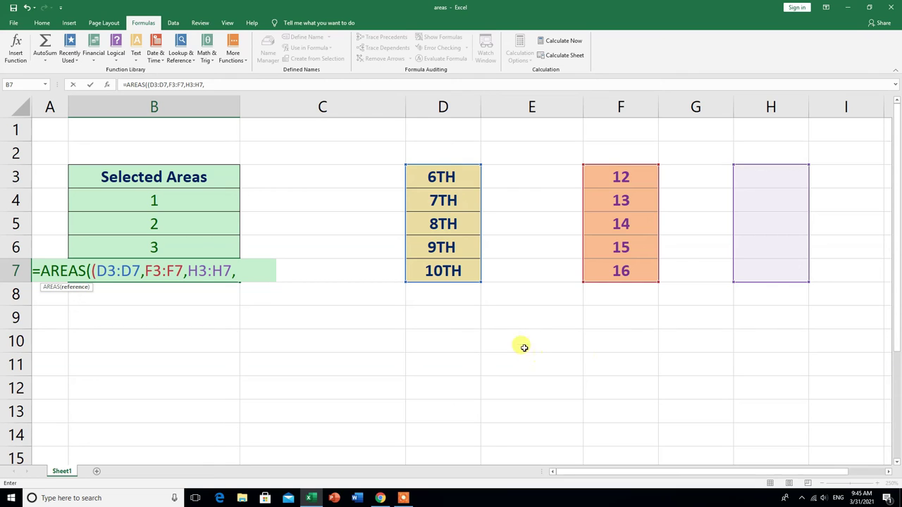
{"action": "left_click_drag", "start_coordinate": [528, 331], "coordinate": [570, 370]}
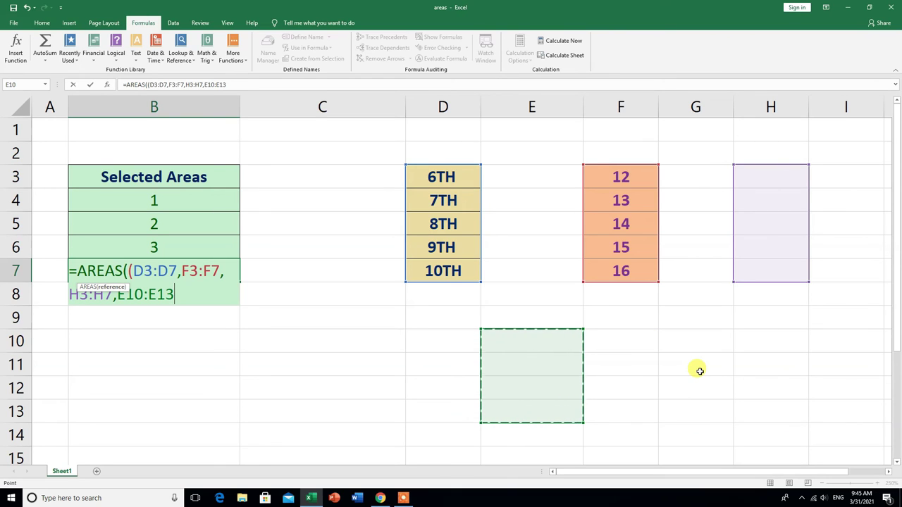
{"action": "type", "text": ")"}
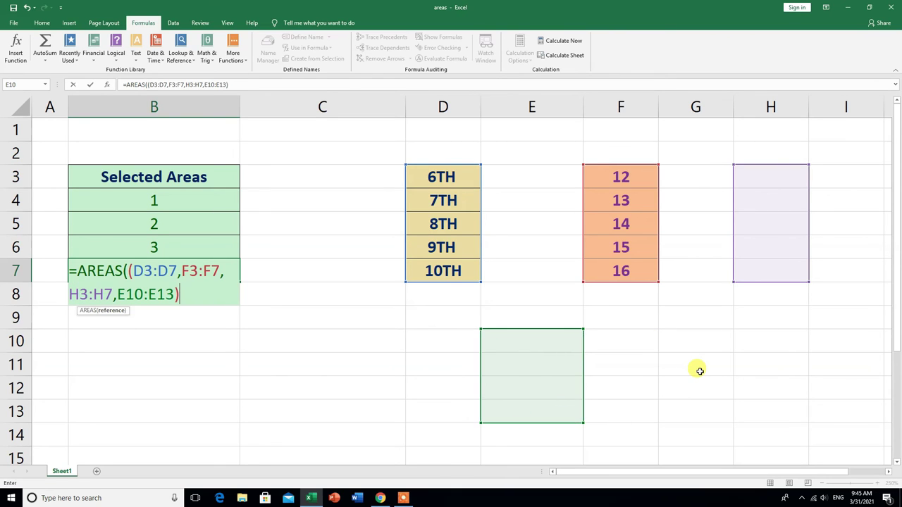
{"action": "type", "text": ")"}
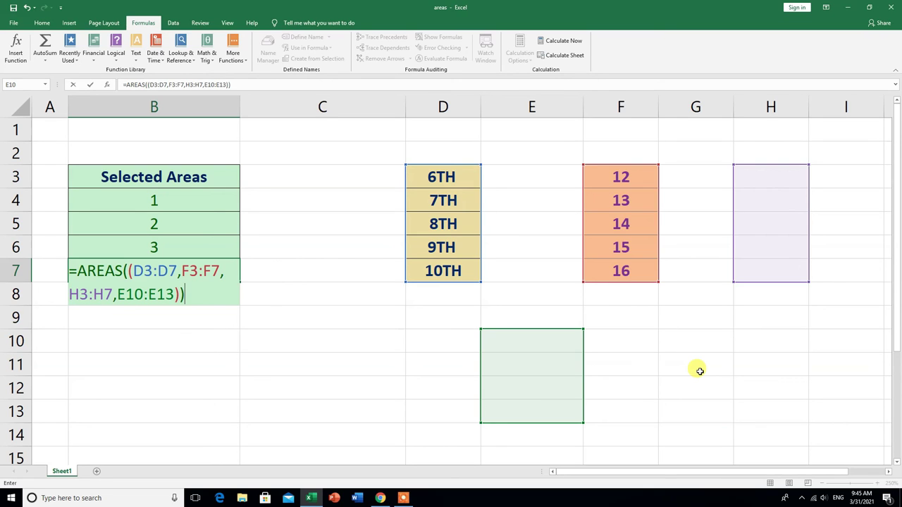
{"action": "key", "text": "Return"}
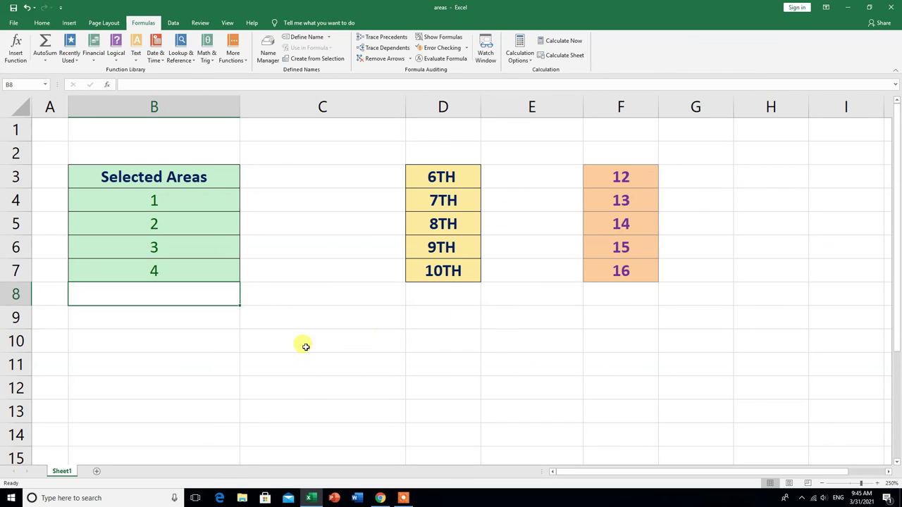
{"action": "double_click", "coordinate": [178, 272]}
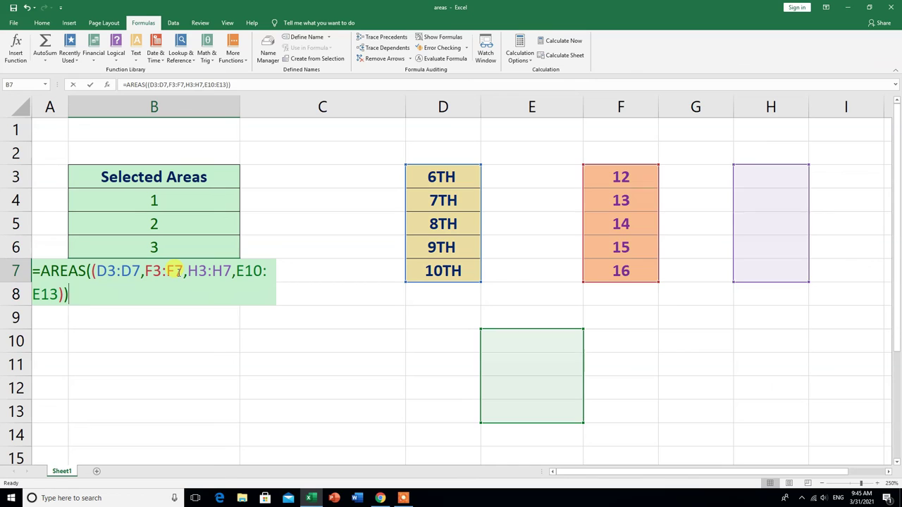